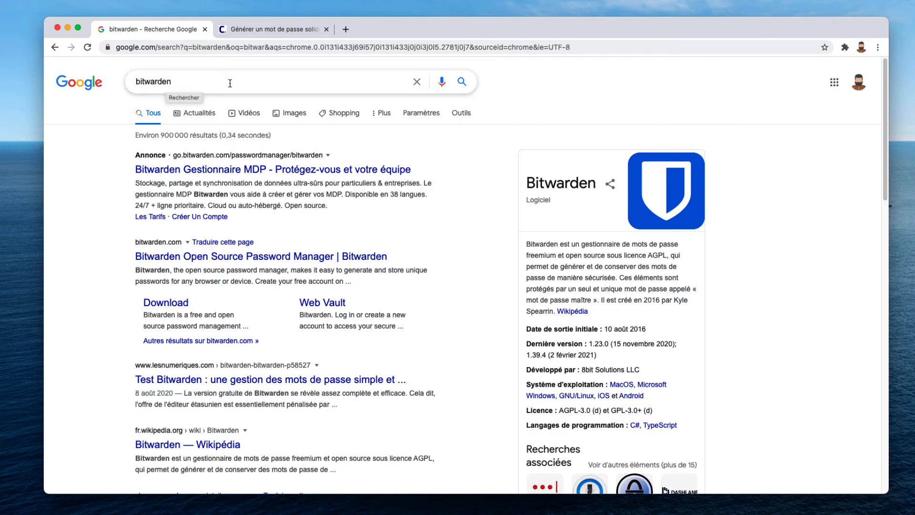
Step: Go to bitwarden.com from the search results and open its Créer un compte sign-up form
{"action": "left_click", "coordinate": [167, 266]}
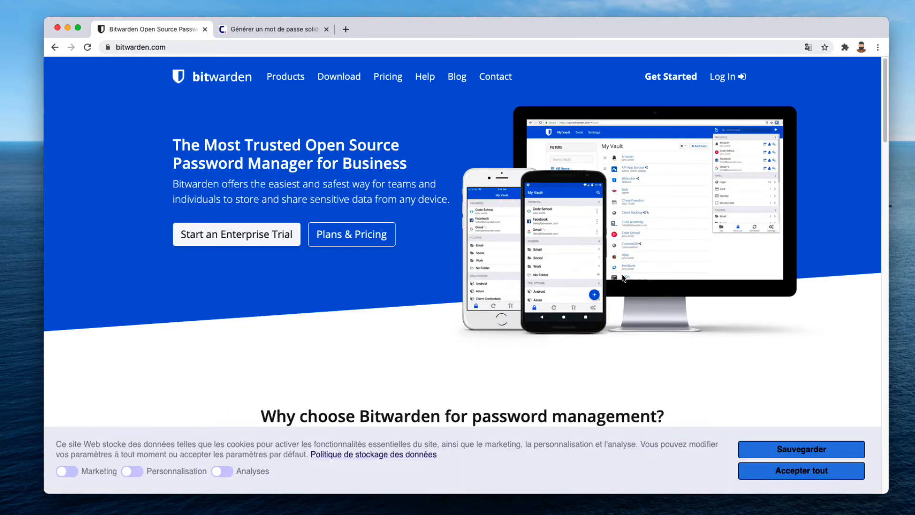
{"action": "left_click", "coordinate": [670, 80]}
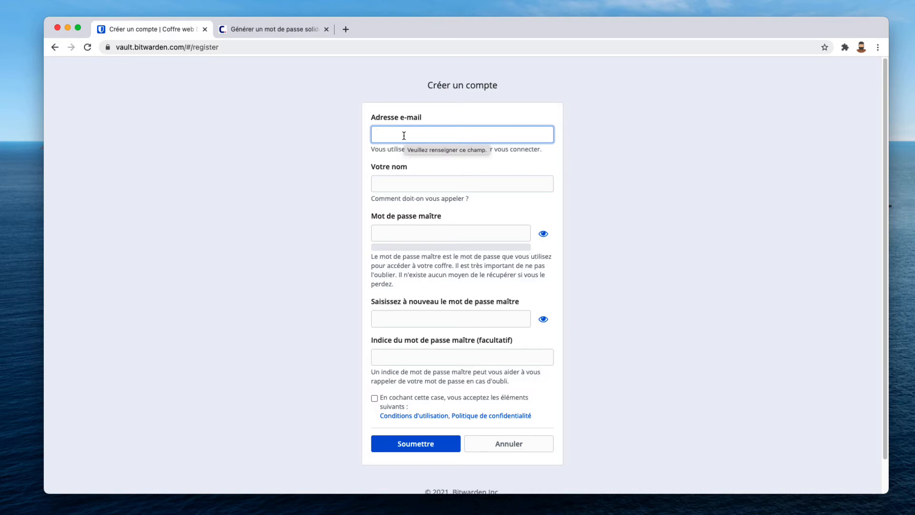
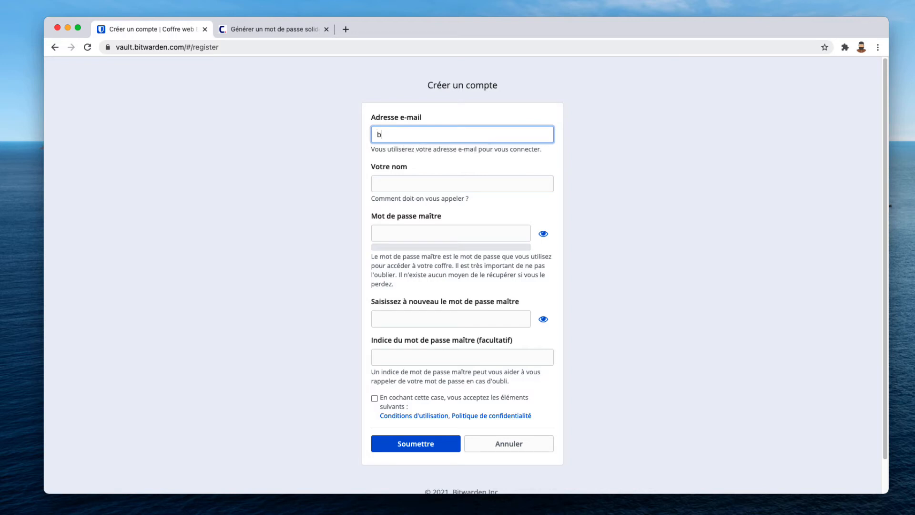
Step: Enter the sign-up e-mail address and display name, dismiss Chrome's suggested password, then go to the CNIL tab
{"action": "left_click", "coordinate": [415, 189]}
{"action": "type", "text": "Bo"}
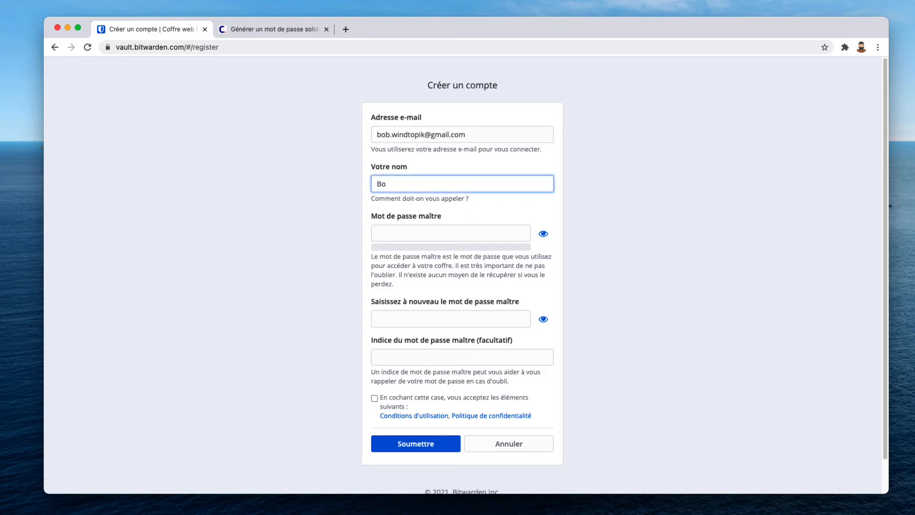
{"action": "type", "text": "b Test"}
{"action": "left_click", "coordinate": [416, 238]}
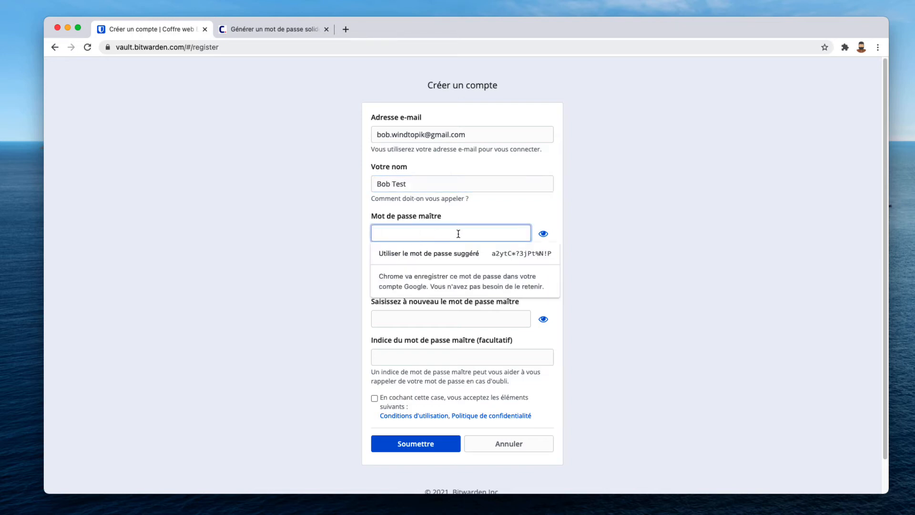
{"action": "left_click", "coordinate": [519, 217]}
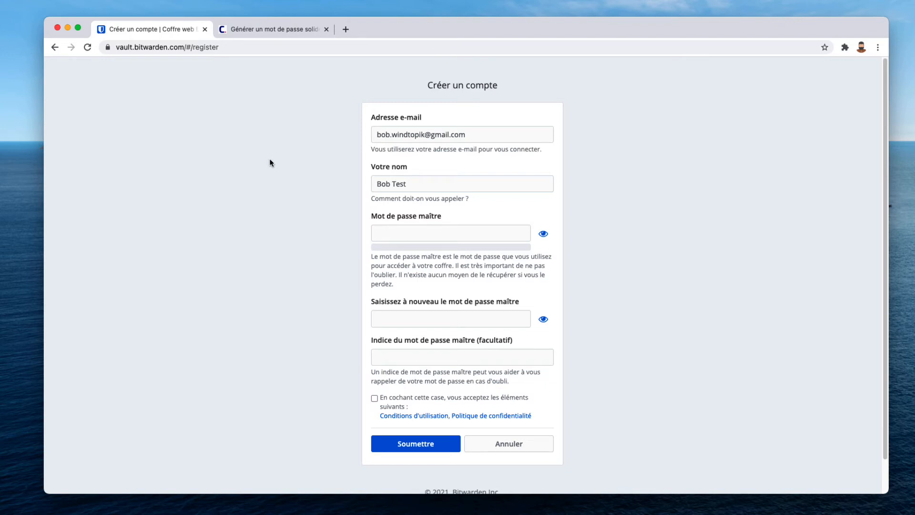
{"action": "left_click", "coordinate": [271, 29]}
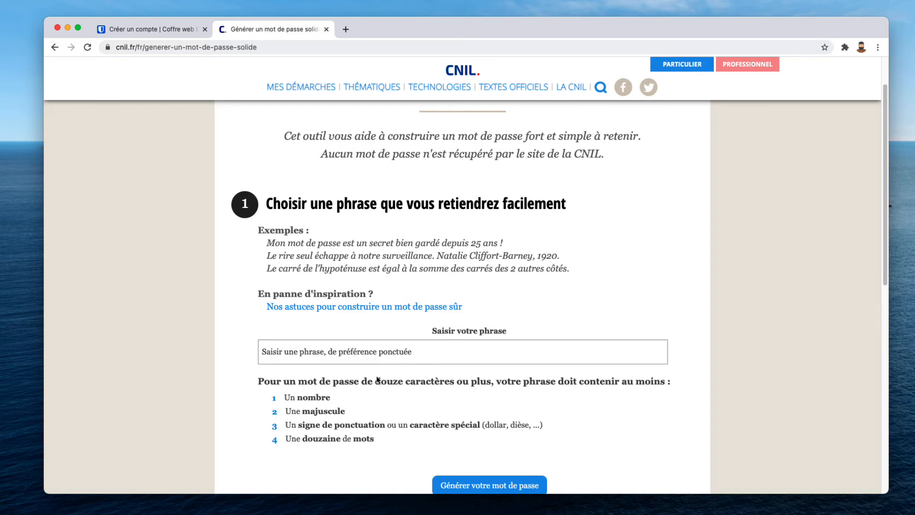
Step: Copy the first example sentence and paste it into the Saisir votre phrase field
{"action": "left_click_drag", "start_coordinate": [266, 243], "coordinate": [520, 247]}
{"action": "right_click", "coordinate": [434, 243]}
{"action": "left_click", "coordinate": [453, 261]}
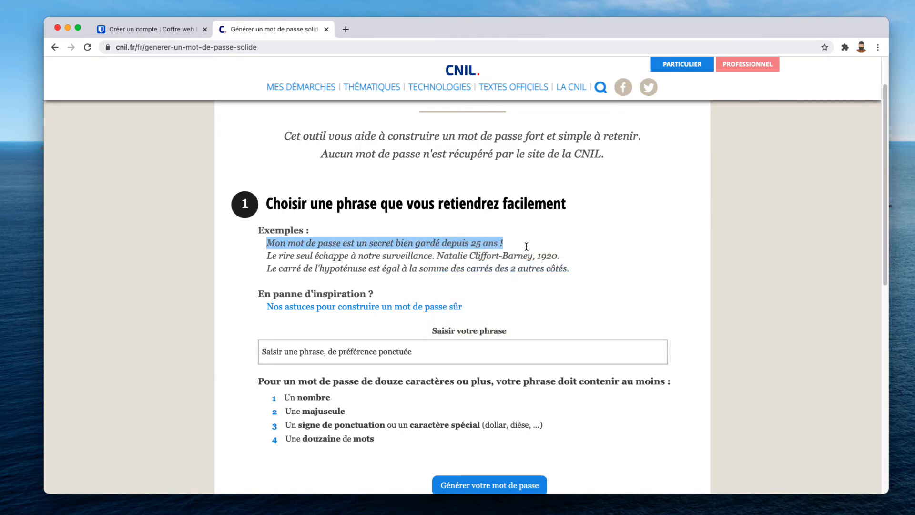
{"action": "left_click", "coordinate": [528, 281]}
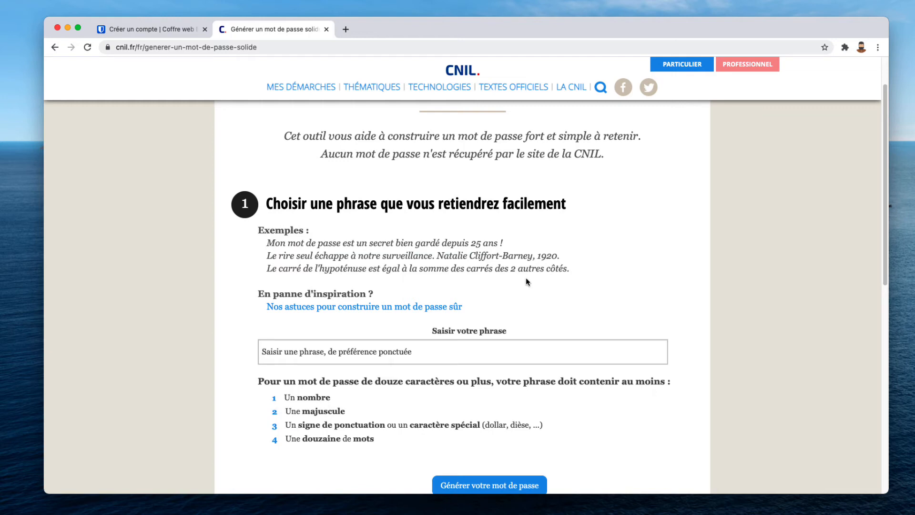
{"action": "left_click", "coordinate": [296, 352]}
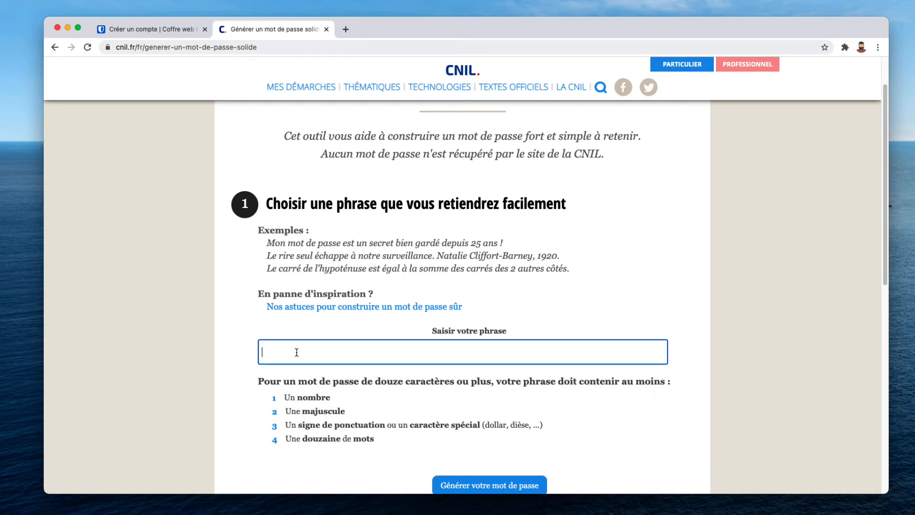
{"action": "key", "text": "super+v"}
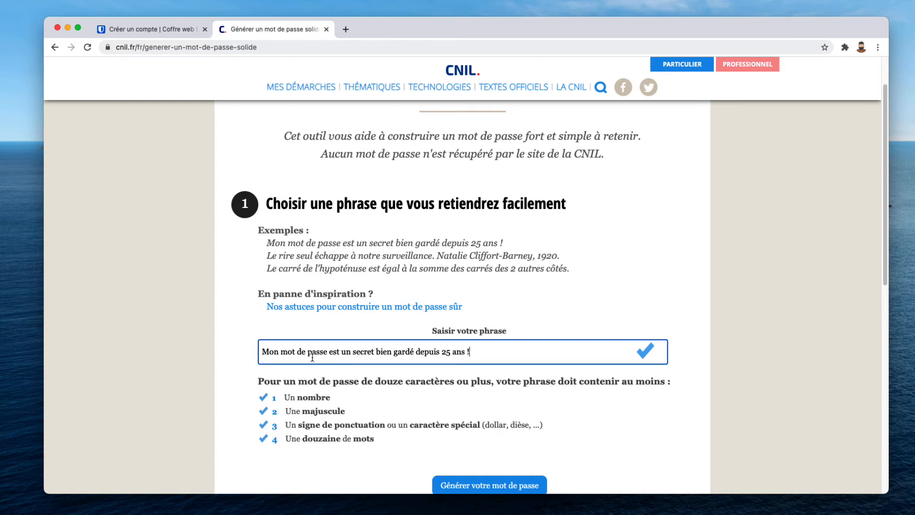
Step: Generate a password from the phrase, copy it, and return to the Bitwarden tab
{"action": "scroll", "coordinate": [419, 388], "scroll_direction": "down", "scroll_amount": 1}
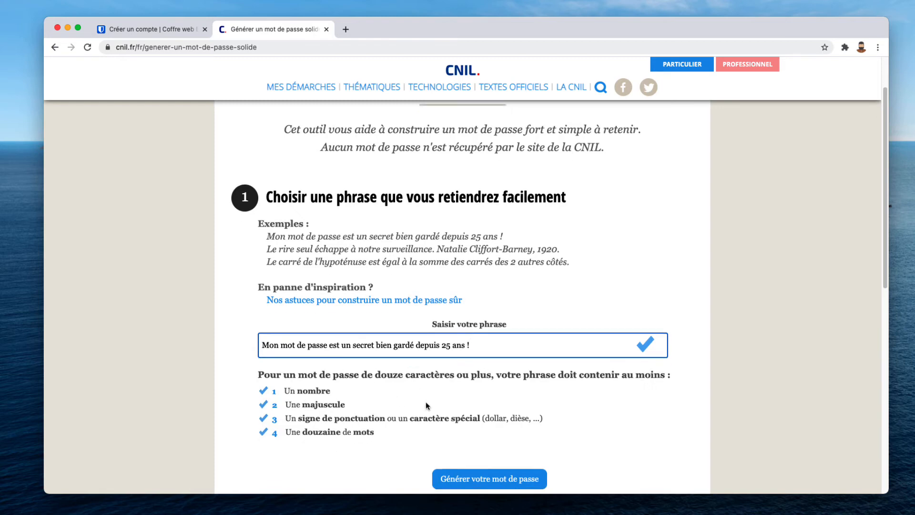
{"action": "left_click", "coordinate": [459, 482]}
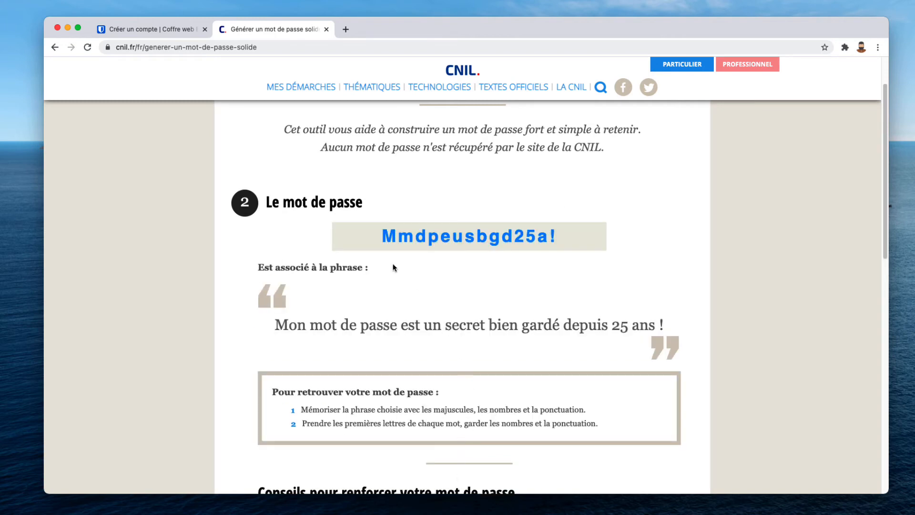
{"action": "left_click_drag", "start_coordinate": [379, 236], "coordinate": [547, 226]}
{"action": "left_click", "coordinate": [446, 277]}
{"action": "double_click", "coordinate": [437, 238]}
{"action": "right_click", "coordinate": [435, 234]}
{"action": "left_click", "coordinate": [453, 258]}
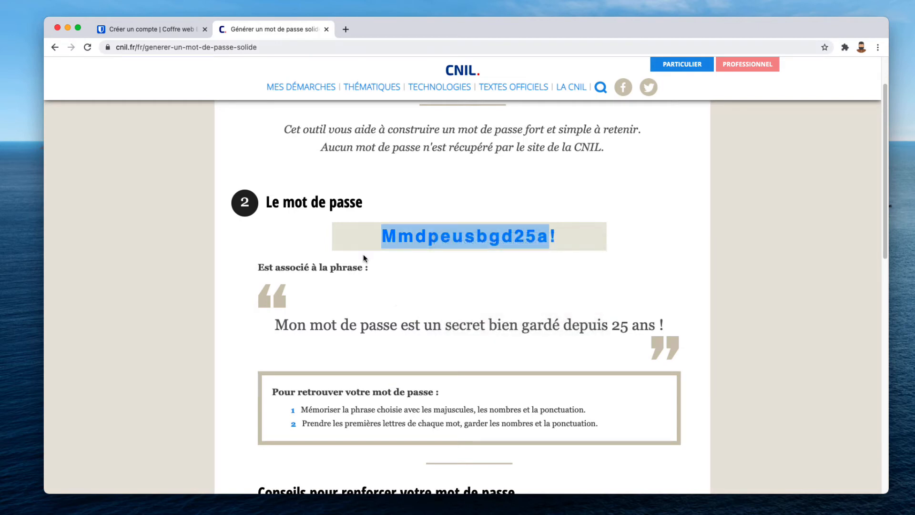
{"action": "left_click", "coordinate": [159, 27]}
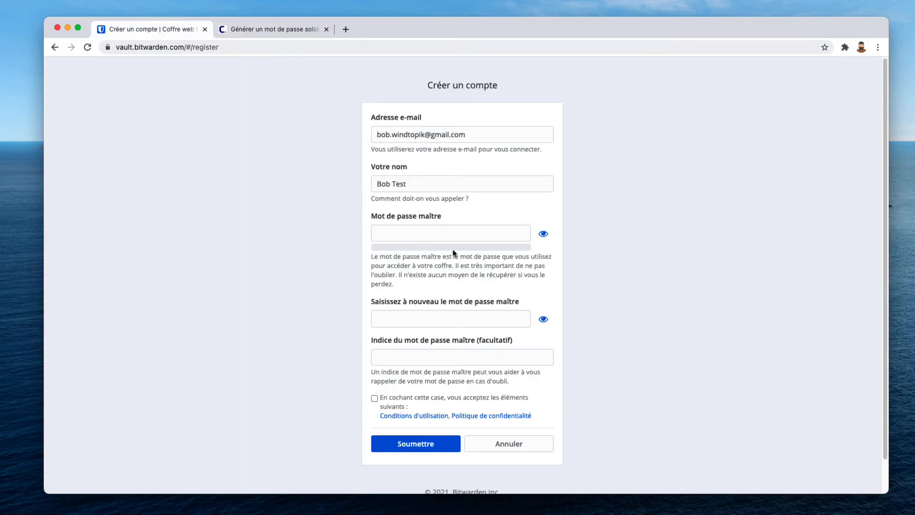
Step: Paste the generated password as master password and confirmation, accept the terms, and submit with Soumettre
{"action": "left_click", "coordinate": [418, 234]}
{"action": "key", "text": "super+v"}
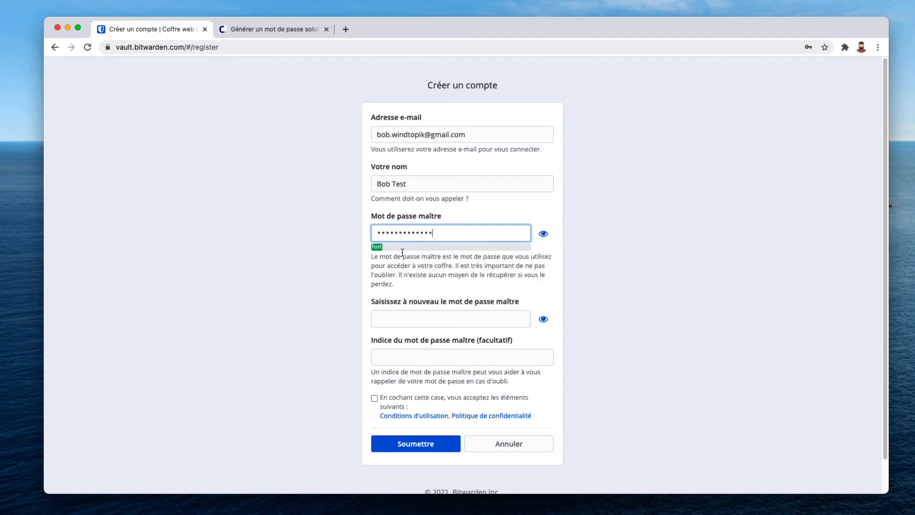
{"action": "left_click", "coordinate": [405, 317]}
{"action": "key", "text": "super+v"}
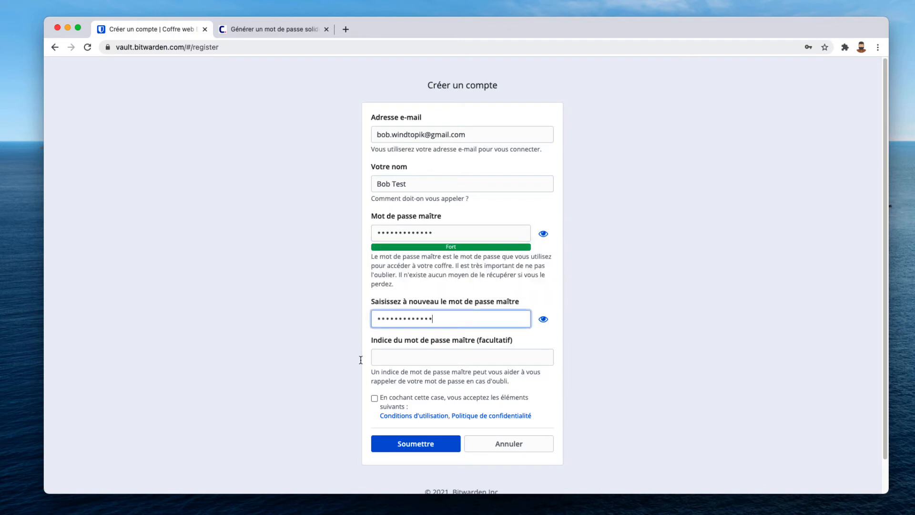
{"action": "left_click", "coordinate": [391, 357]}
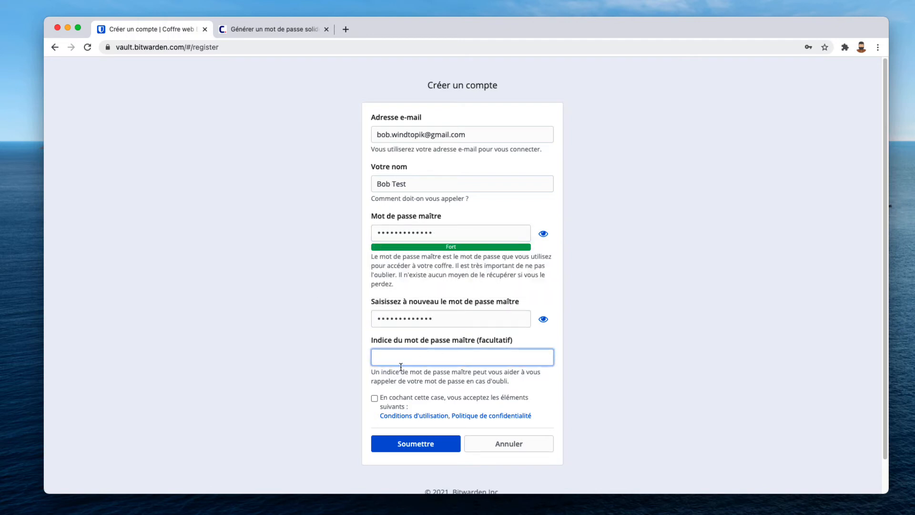
{"action": "left_click", "coordinate": [375, 399]}
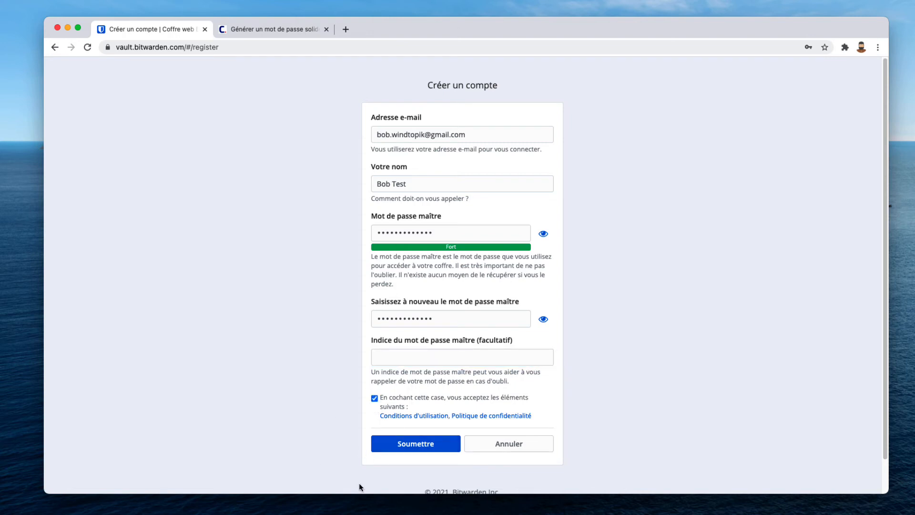
{"action": "left_click", "coordinate": [396, 445]}
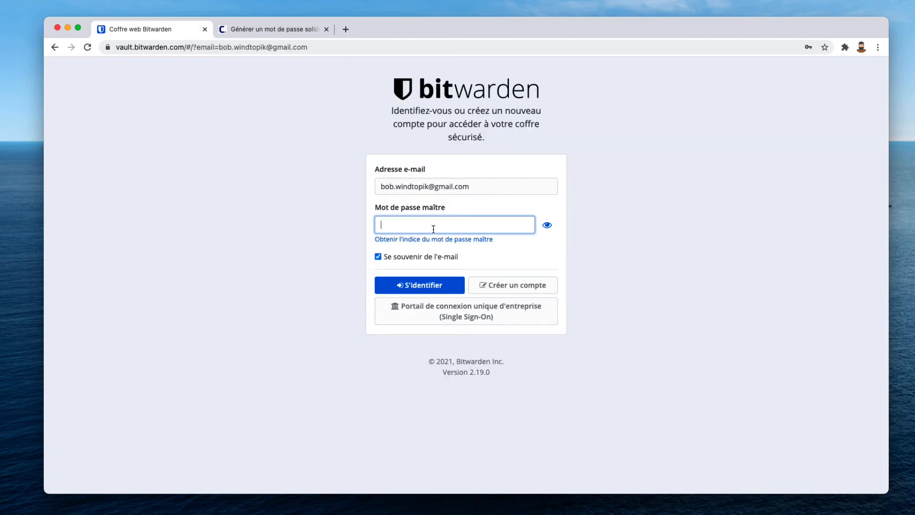
Step: Log in with the pasted master password, send the verification e-mail, and open a new tab
{"action": "key", "text": "super+v"}
{"action": "left_click", "coordinate": [424, 286]}
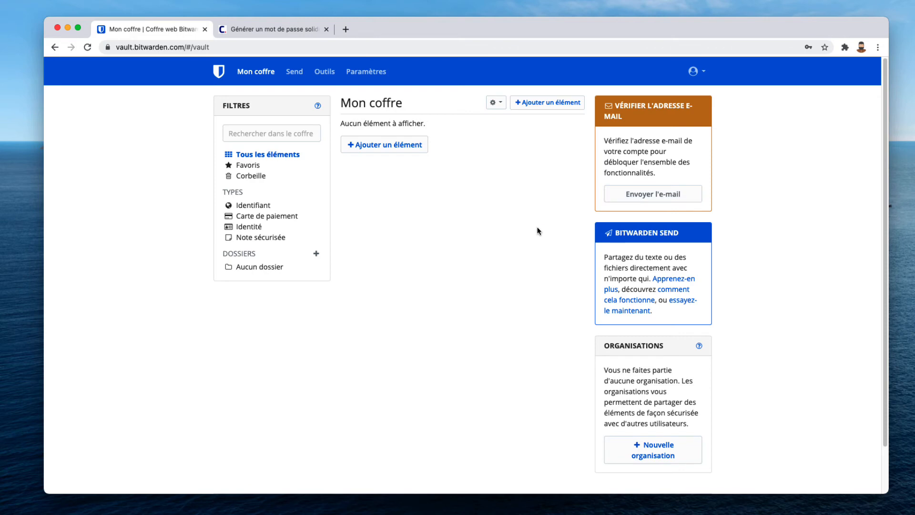
{"action": "left_click", "coordinate": [629, 195]}
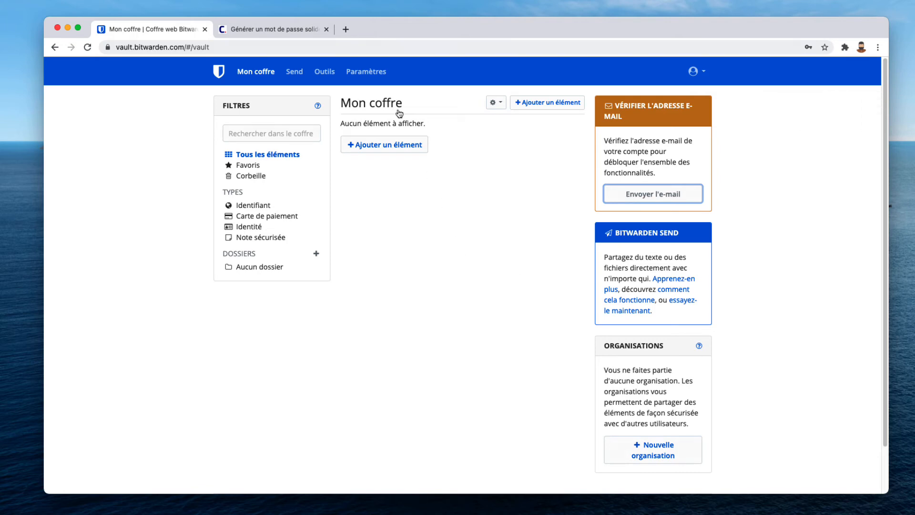
{"action": "left_click", "coordinate": [346, 30]}
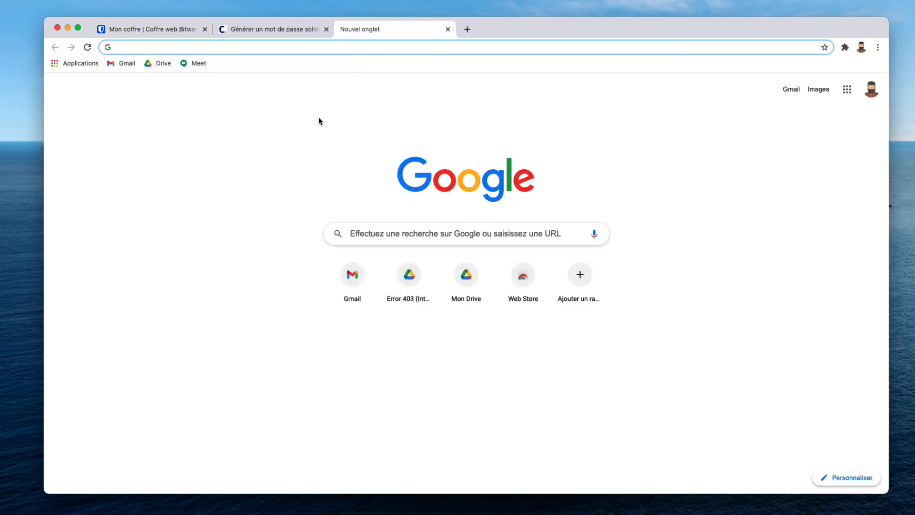
Step: In Gmail, open Bitwarden's Verify Your Email message and click Verify Email Address Now
{"action": "left_click", "coordinate": [125, 63]}
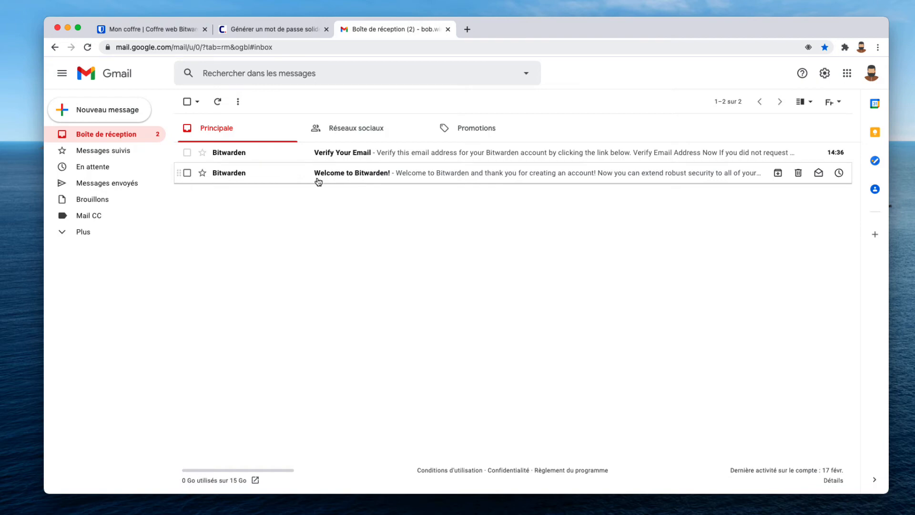
{"action": "left_click", "coordinate": [318, 153]}
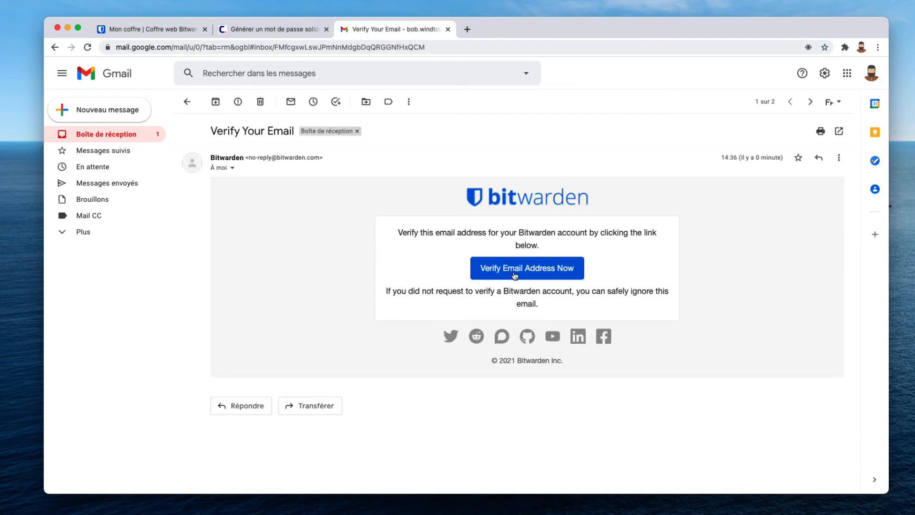
{"action": "left_click", "coordinate": [533, 269]}
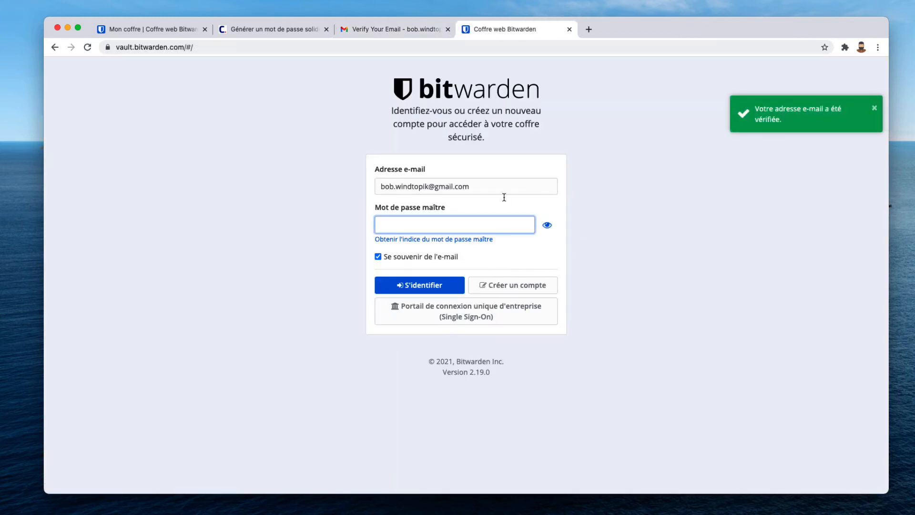
Step: Paste the master password, sign in to the empty Mon coffre vault, and open the account menu
{"action": "left_click", "coordinate": [455, 226]}
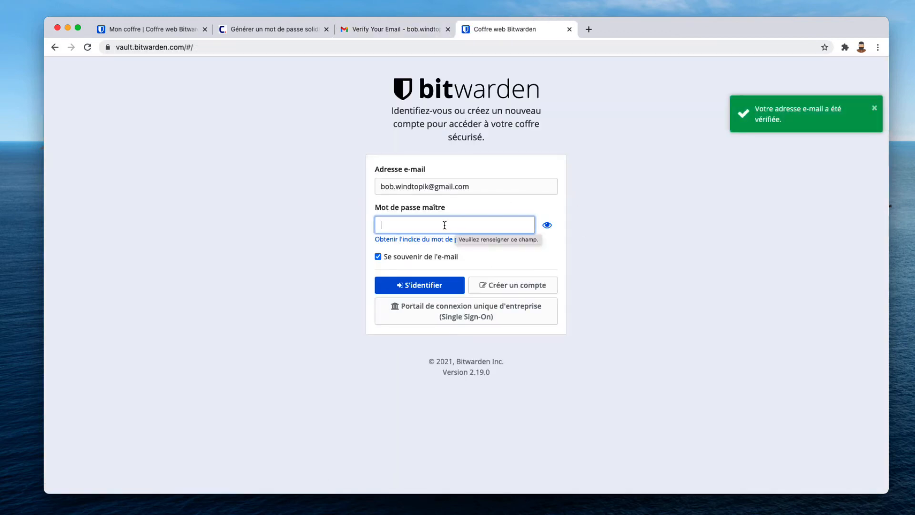
{"action": "key", "text": "super+v"}
{"action": "left_click", "coordinate": [434, 286]}
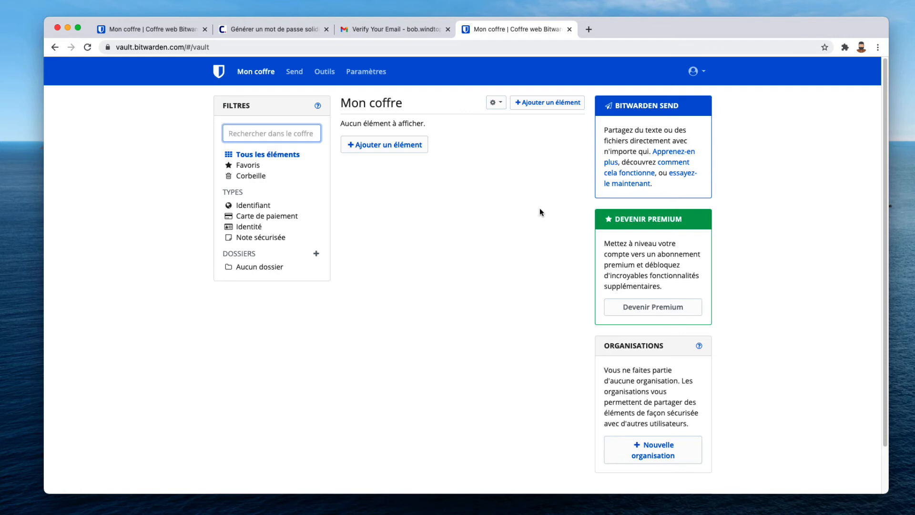
{"action": "left_click", "coordinate": [706, 75]}
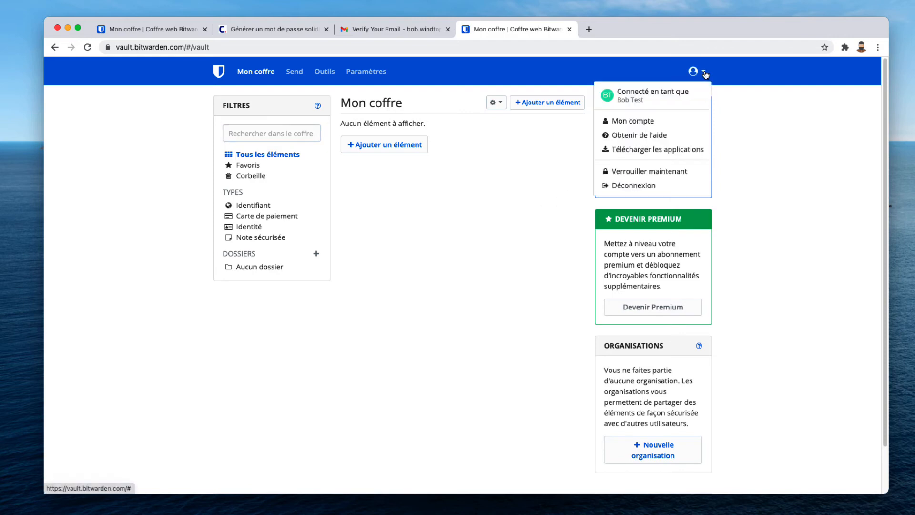
Step: Open Mon compte and go to the Identification en deux étapes settings page
{"action": "left_click", "coordinate": [632, 122]}
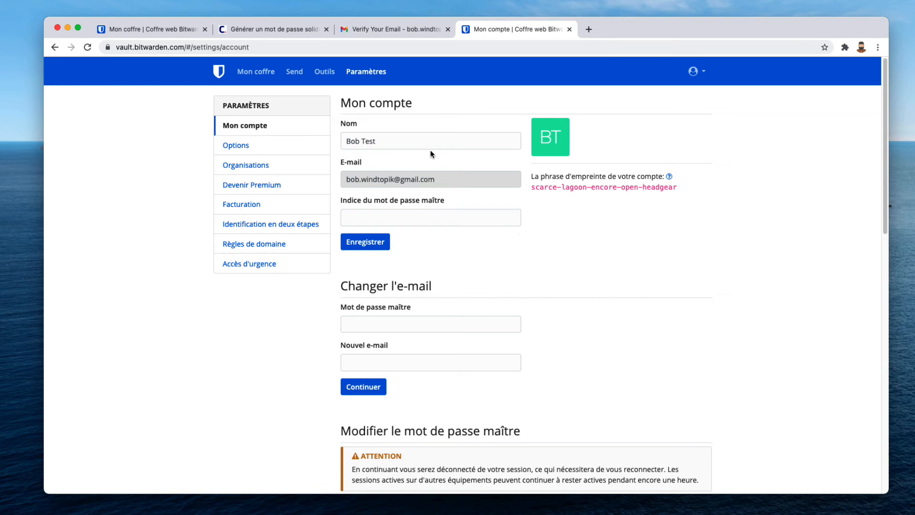
{"action": "left_click", "coordinate": [282, 228]}
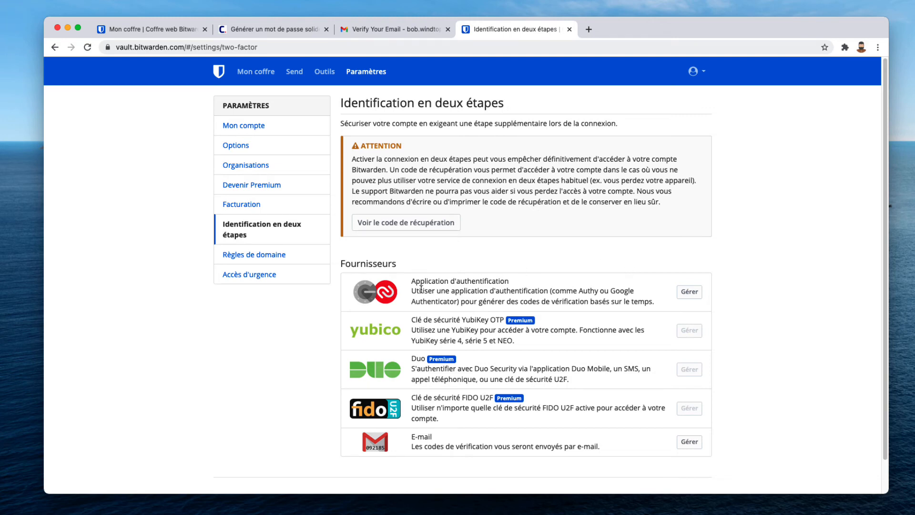
{"action": "left_click_drag", "start_coordinate": [414, 285], "coordinate": [520, 284]}
{"action": "left_click", "coordinate": [490, 292]}
Step: Return to Mon coffre via the Bitwarden logo and open the account avatar menu
{"action": "left_click", "coordinate": [220, 72]}
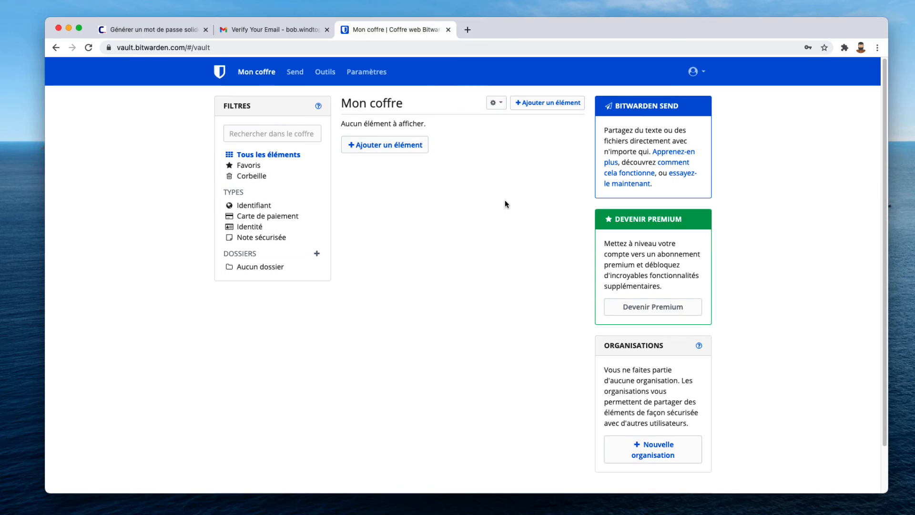
{"action": "left_click", "coordinate": [705, 75]}
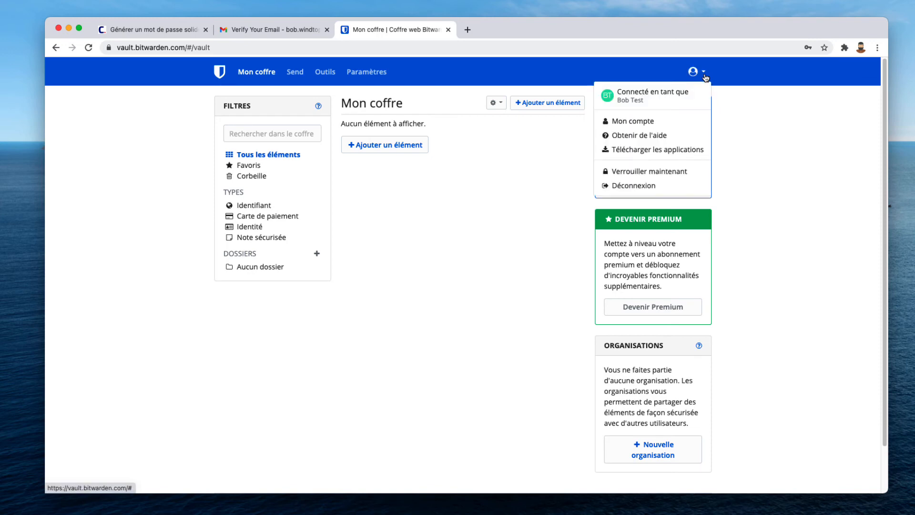
Step: Browse the desktop, browser, mobile and CLI downloads on the Download page, then close that tab
{"action": "left_click", "coordinate": [646, 153]}
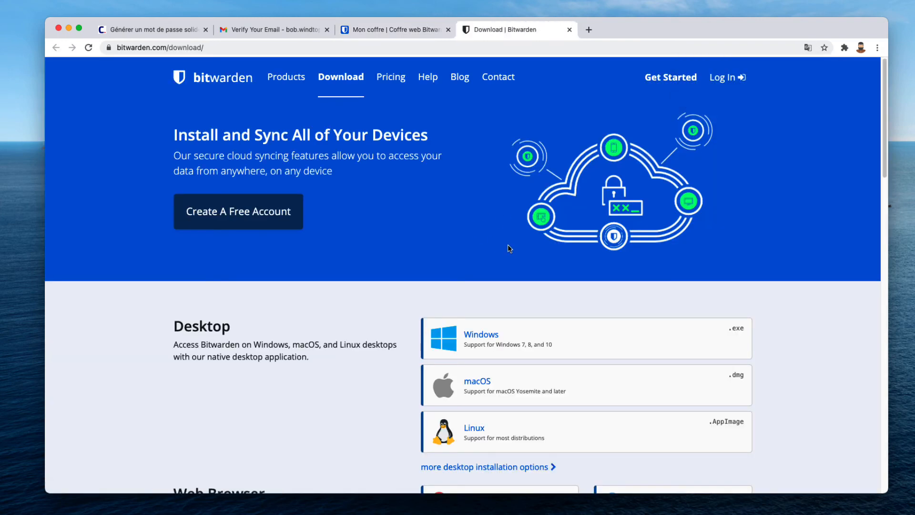
{"action": "scroll", "coordinate": [507, 247], "scroll_direction": "down", "scroll_amount": 4}
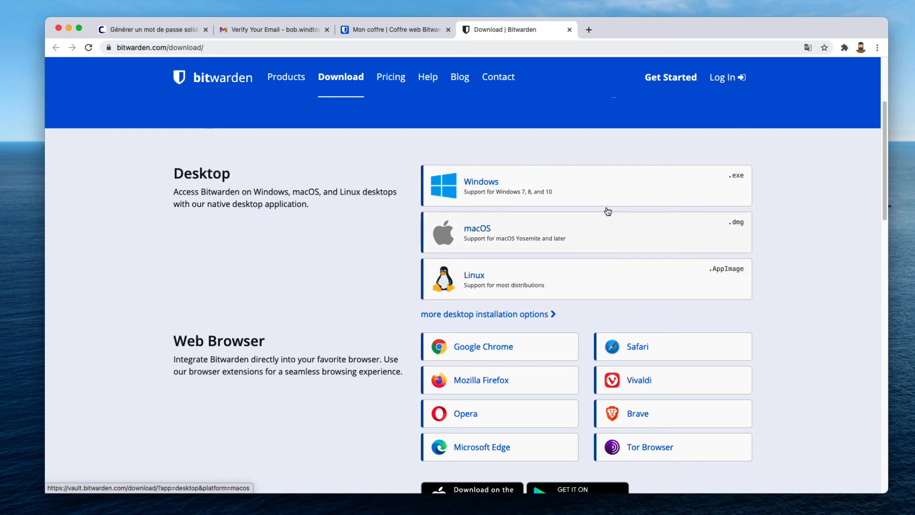
{"action": "scroll", "coordinate": [565, 280], "scroll_direction": "down", "scroll_amount": 3}
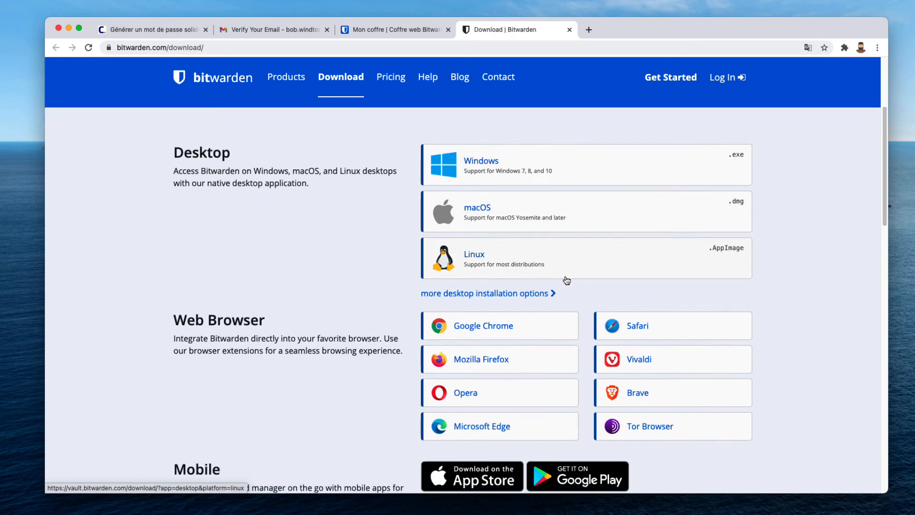
{"action": "scroll", "coordinate": [562, 282], "scroll_direction": "down", "scroll_amount": 1}
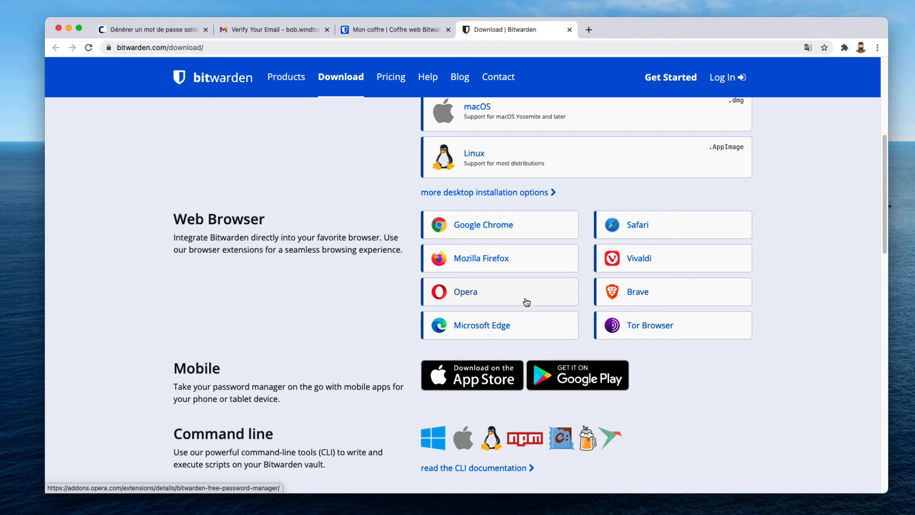
{"action": "scroll", "coordinate": [488, 268], "scroll_direction": "down", "scroll_amount": 3}
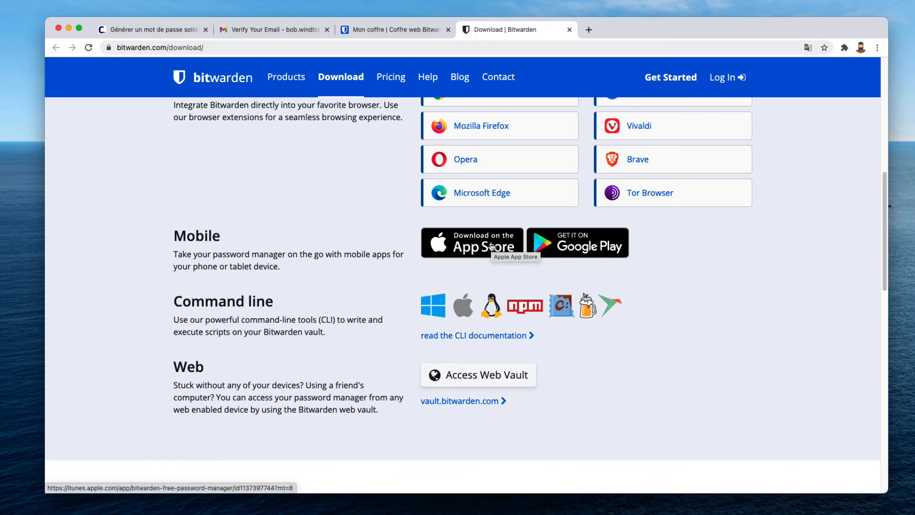
{"action": "scroll", "coordinate": [685, 332], "scroll_direction": "up", "scroll_amount": 1}
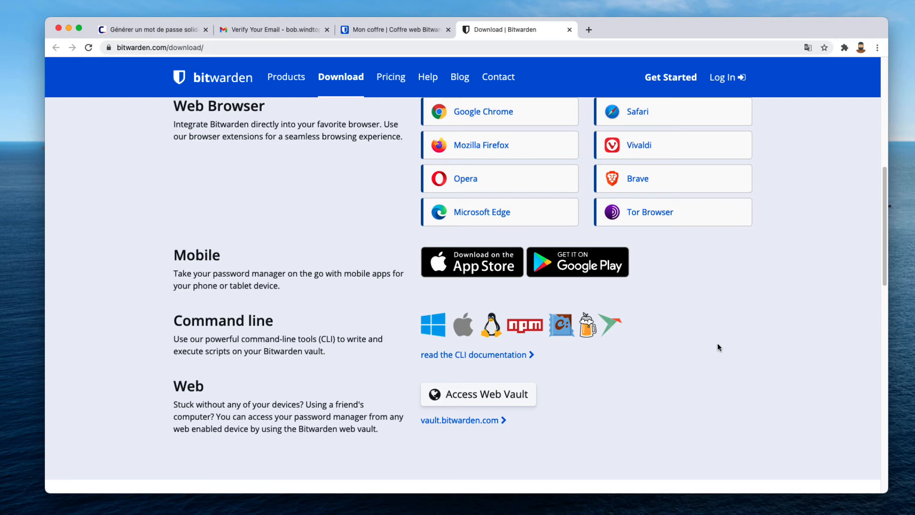
{"action": "left_click", "coordinate": [569, 30]}
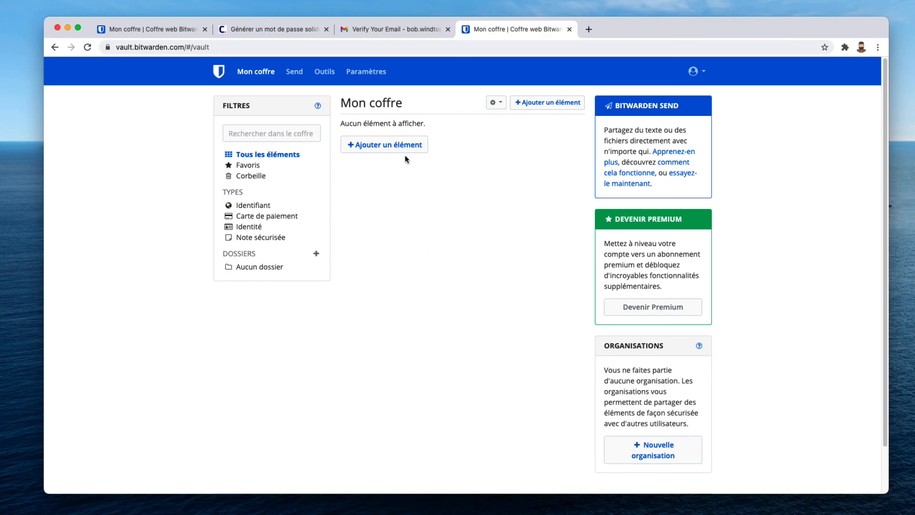
{"action": "left_click", "coordinate": [380, 152]}
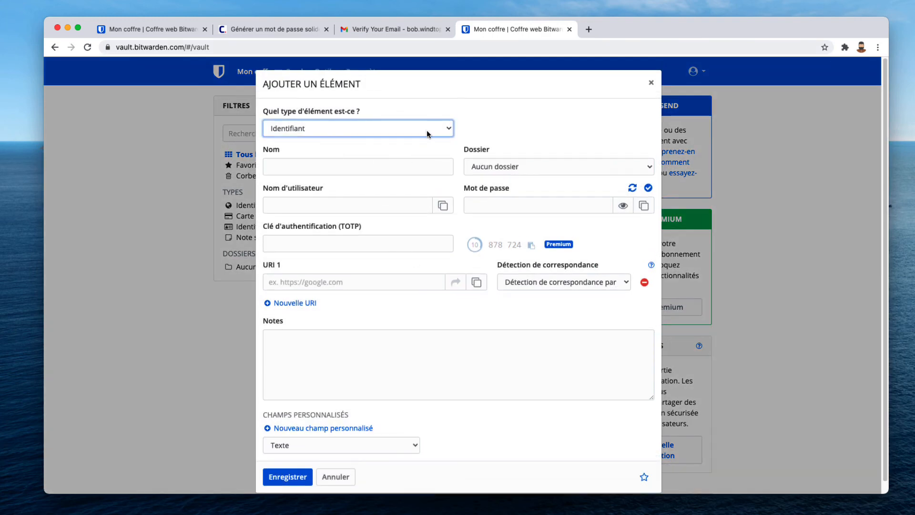
{"action": "left_click", "coordinate": [451, 130]}
{"action": "left_click", "coordinate": [461, 135]}
{"action": "left_click", "coordinate": [327, 164]}
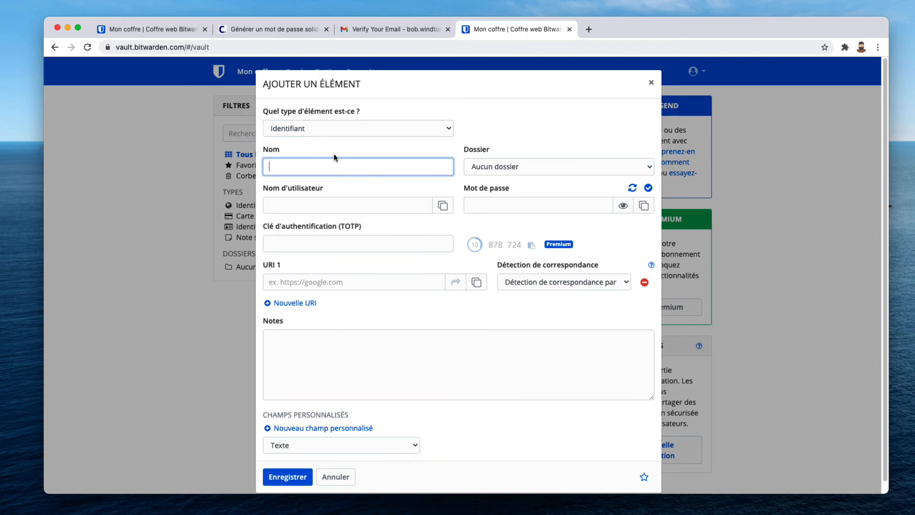
{"action": "type", "text": "Google"}
{"action": "key", "text": "Tab"}
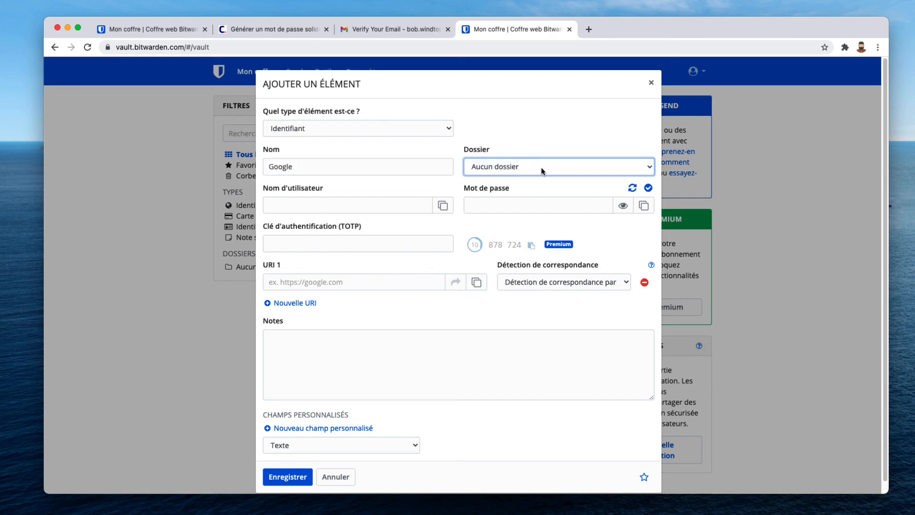
{"action": "left_click", "coordinate": [337, 210]}
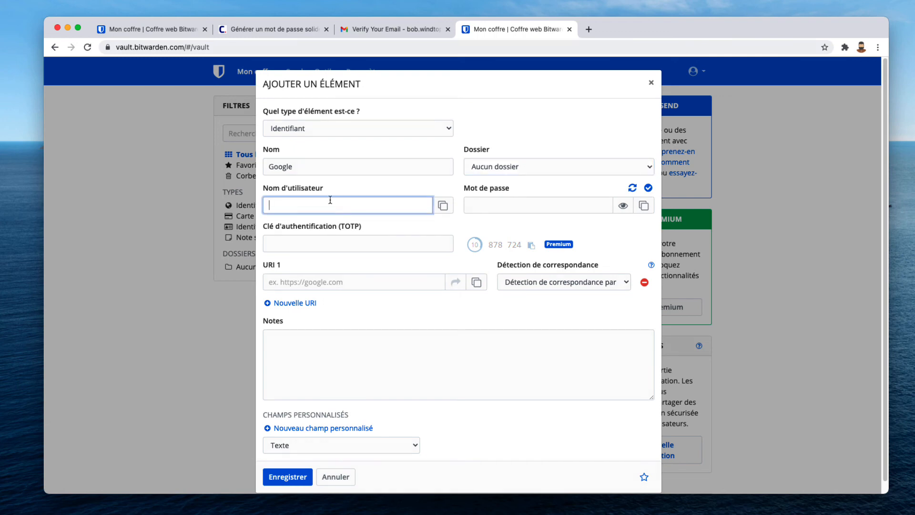
{"action": "left_click", "coordinate": [512, 202]}
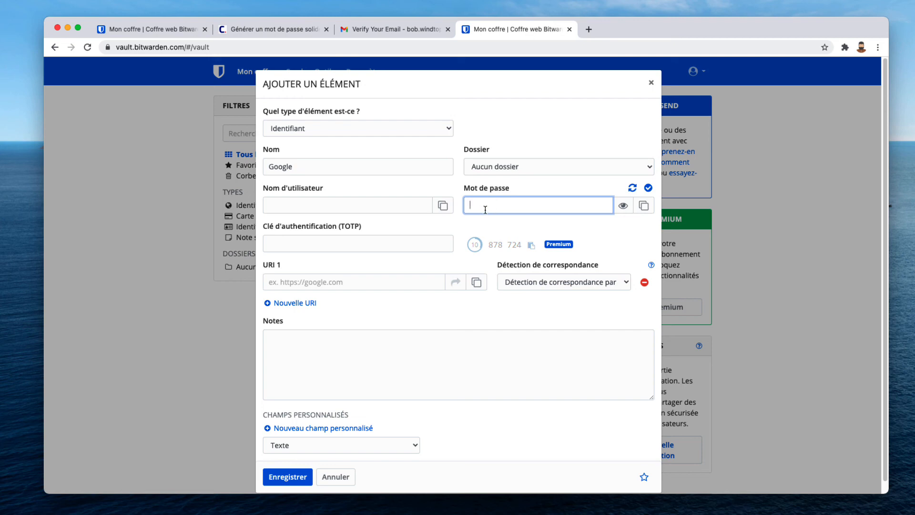
{"action": "left_click", "coordinate": [633, 187]}
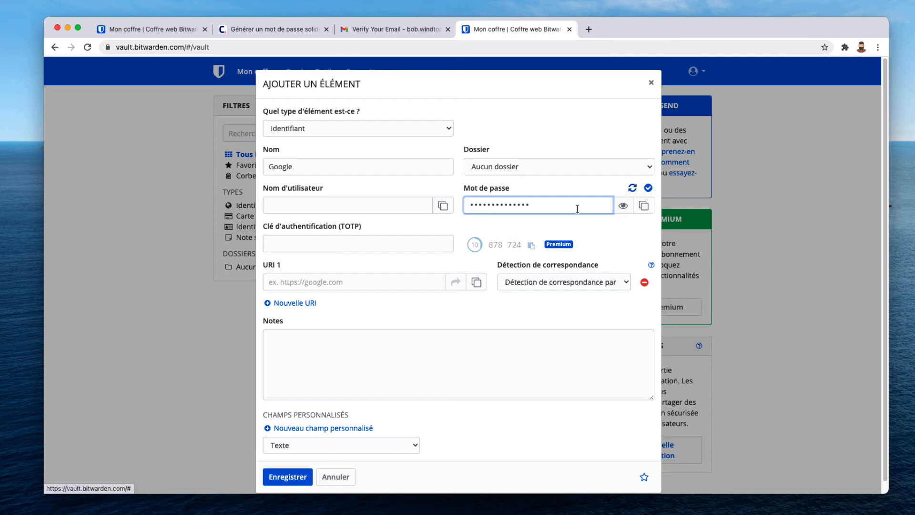
{"action": "left_click", "coordinate": [633, 187]}
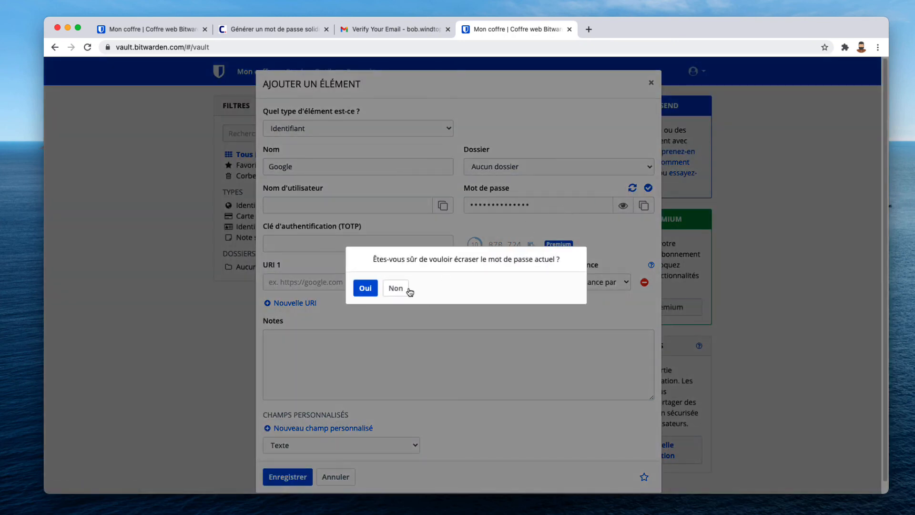
{"action": "left_click", "coordinate": [396, 288]}
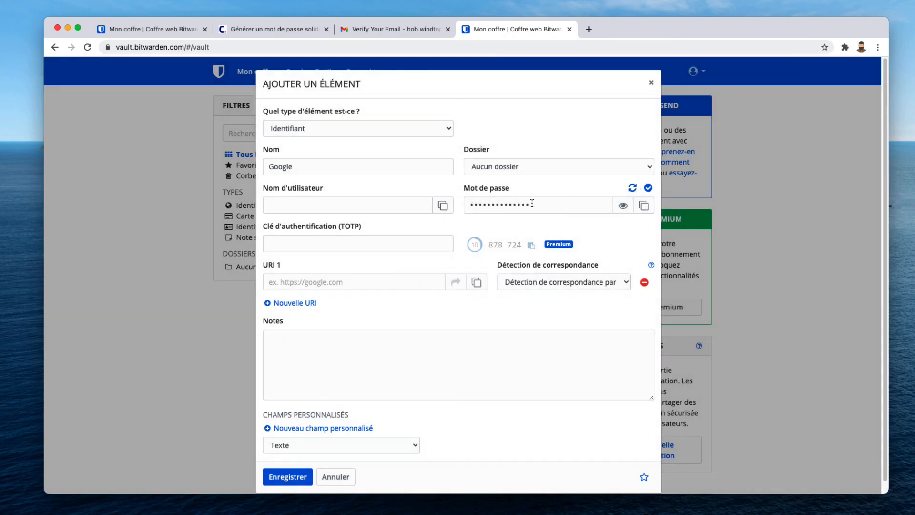
{"action": "left_click", "coordinate": [623, 207]}
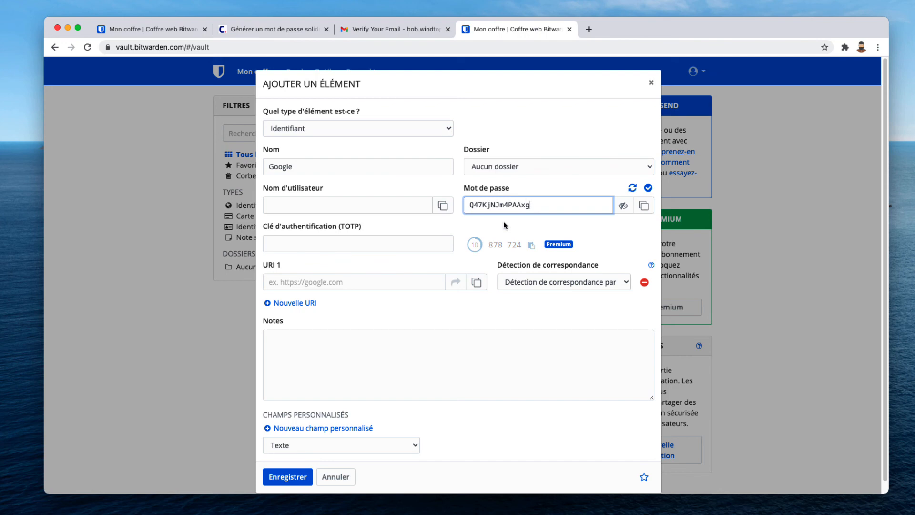
{"action": "left_click", "coordinate": [651, 83]}
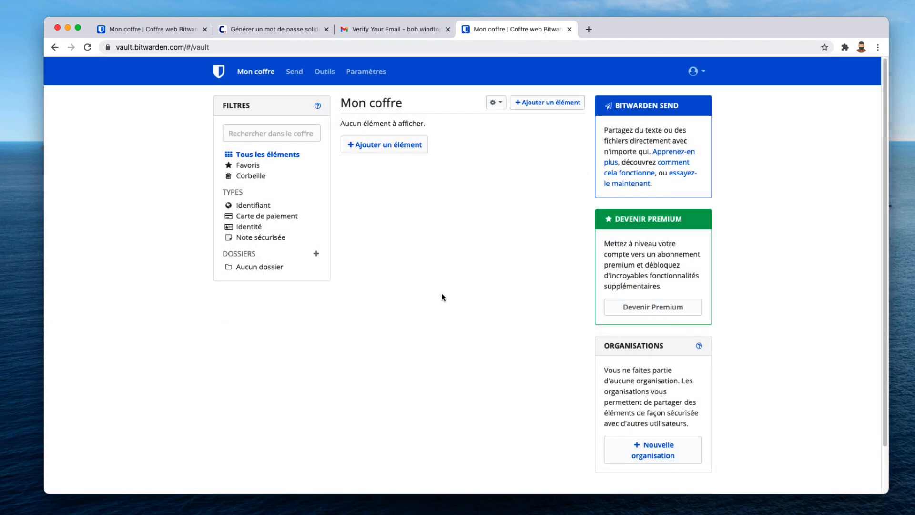
{"action": "left_click", "coordinate": [324, 72]}
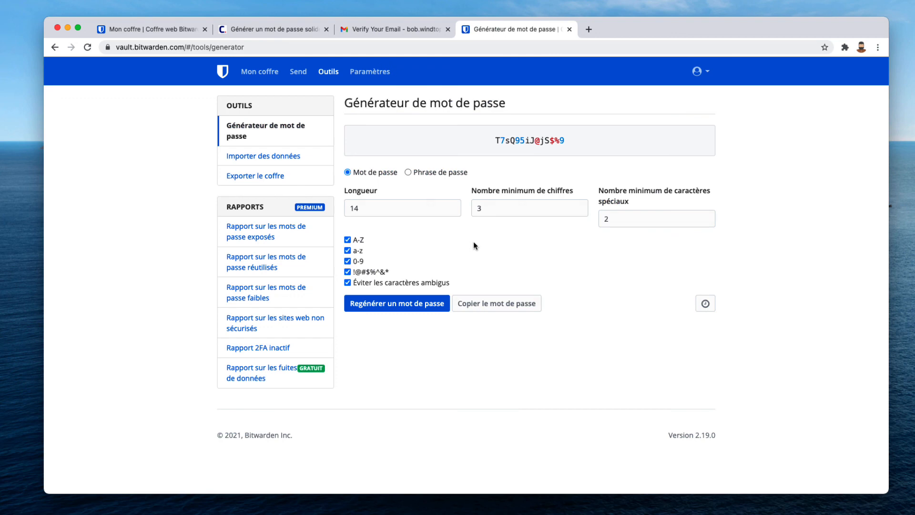
{"action": "left_click", "coordinate": [439, 207]}
{"action": "left_click", "coordinate": [511, 207]}
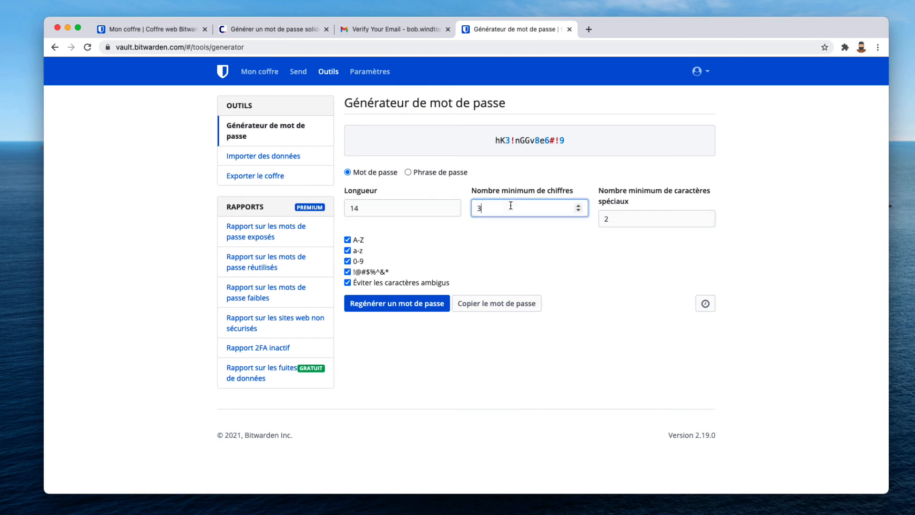
{"action": "left_click", "coordinate": [635, 216]}
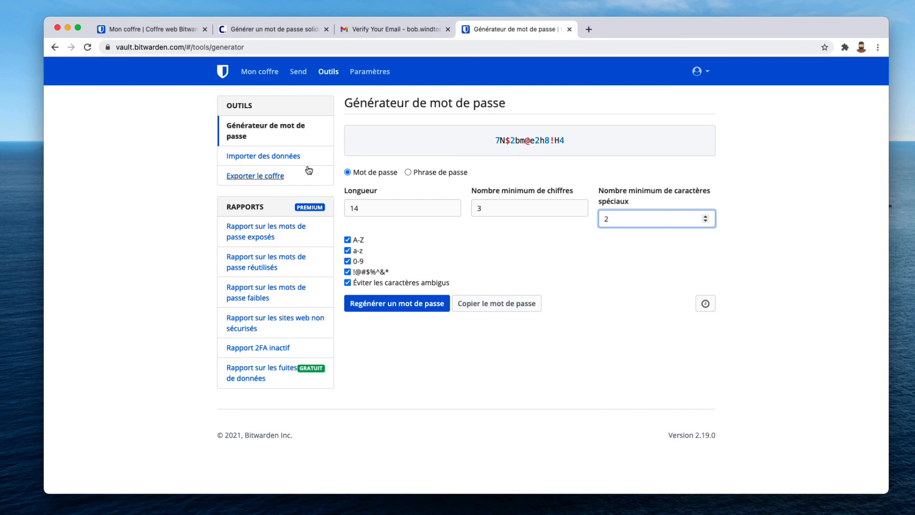
{"action": "left_click", "coordinate": [259, 72]}
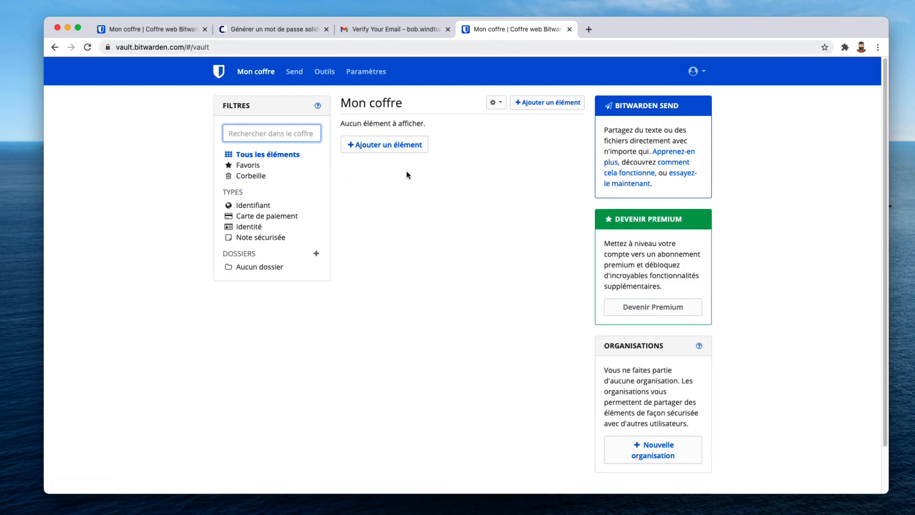
{"action": "left_click", "coordinate": [394, 148]}
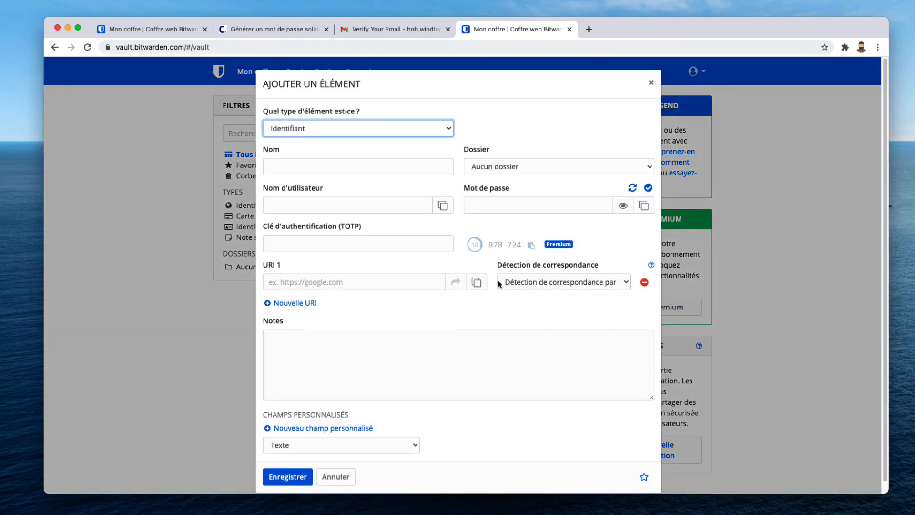
{"action": "left_click", "coordinate": [633, 189]}
{"action": "left_click", "coordinate": [623, 207]}
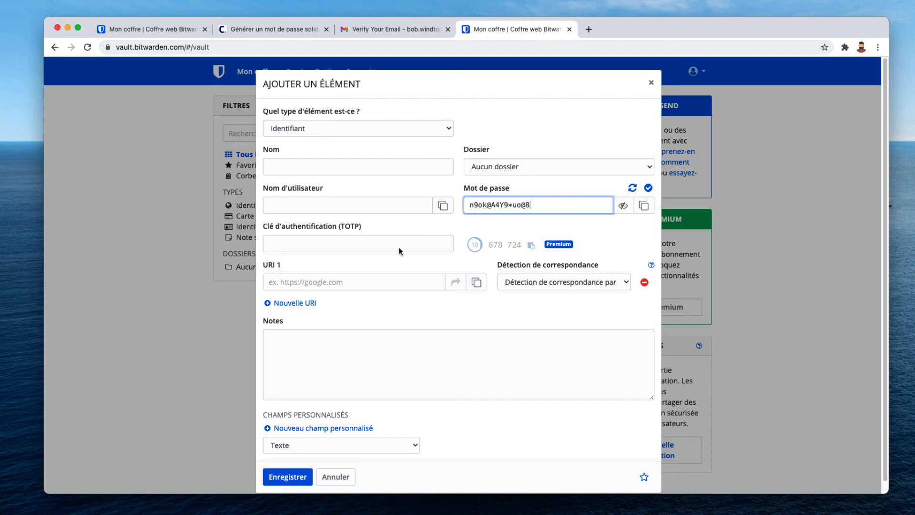
{"action": "scroll", "coordinate": [584, 269], "scroll_direction": "down", "scroll_amount": 1}
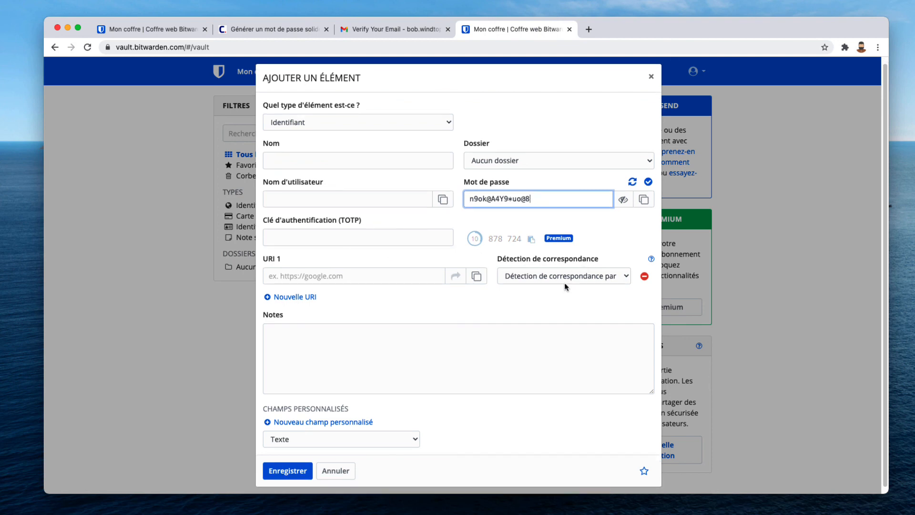
{"action": "left_click", "coordinate": [325, 276]}
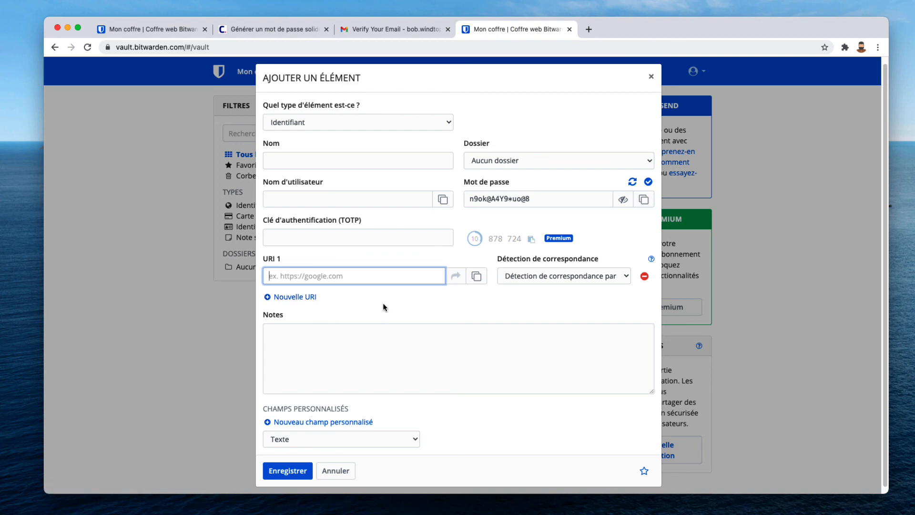
{"action": "left_click", "coordinate": [329, 340]}
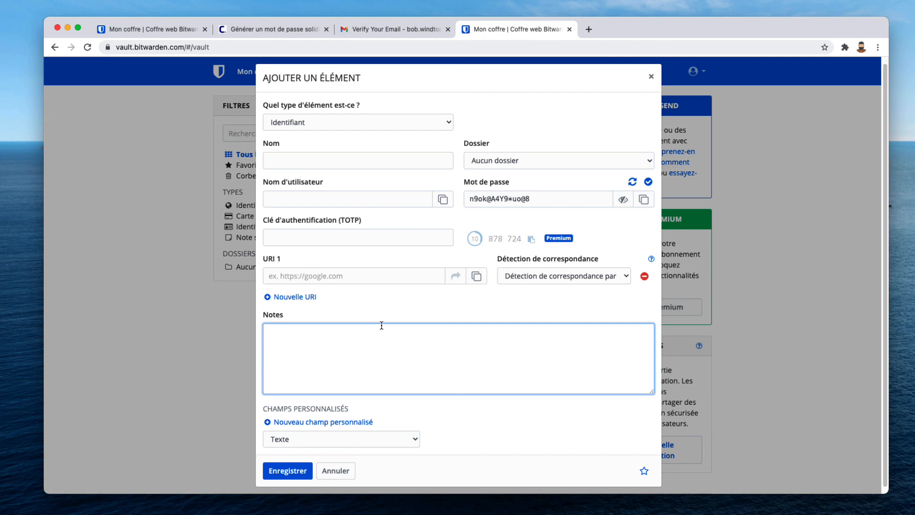
{"action": "left_click", "coordinate": [345, 471]}
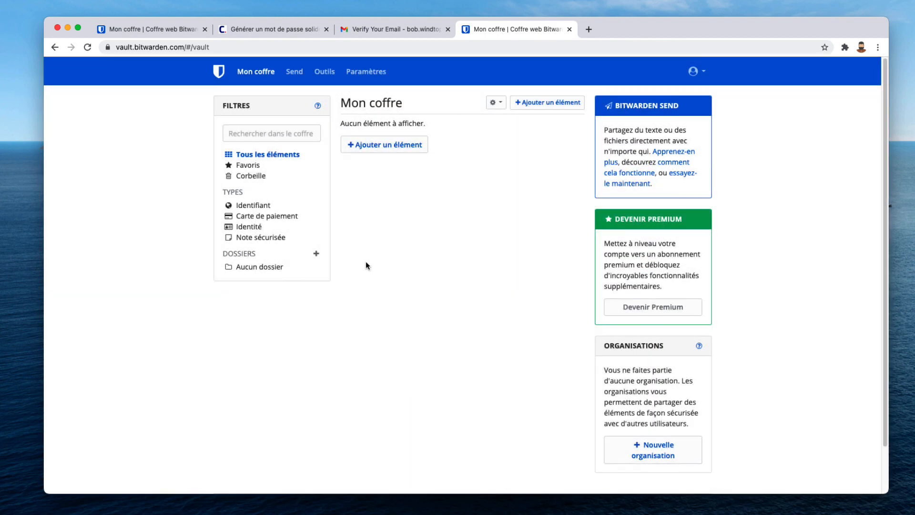